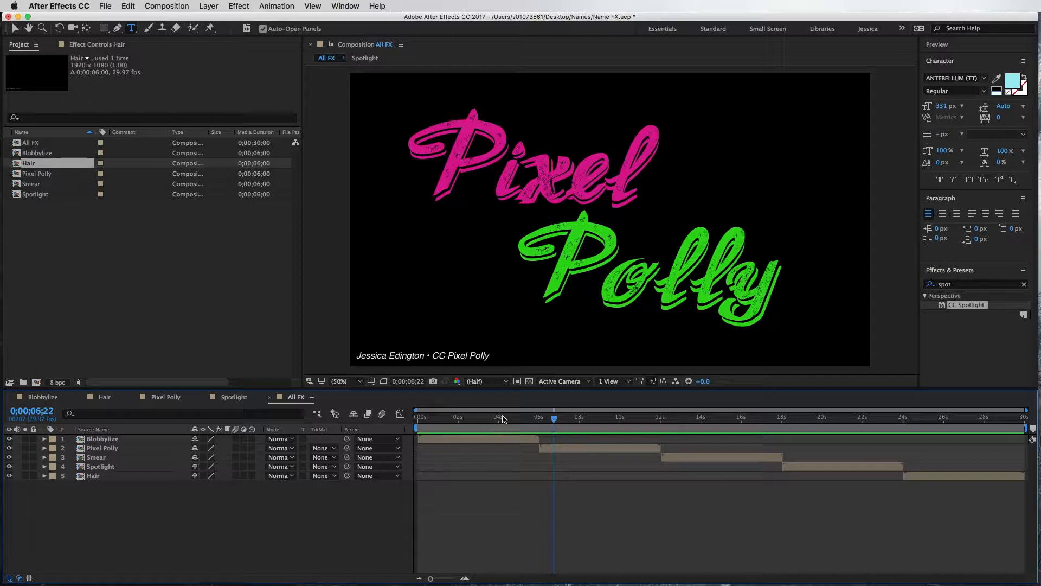
pyautogui.moveTo(554, 419)
pyautogui.mouseDown()
pyautogui.moveTo(830, 420)
pyautogui.moveTo(577, 421)
pyautogui.moveTo(493, 439)
pyautogui.moveTo(416, 436)
pyautogui.moveTo(963, 451)
pyautogui.moveTo(824, 422)
pyautogui.moveTo(618, 421)
pyautogui.mouseUp()
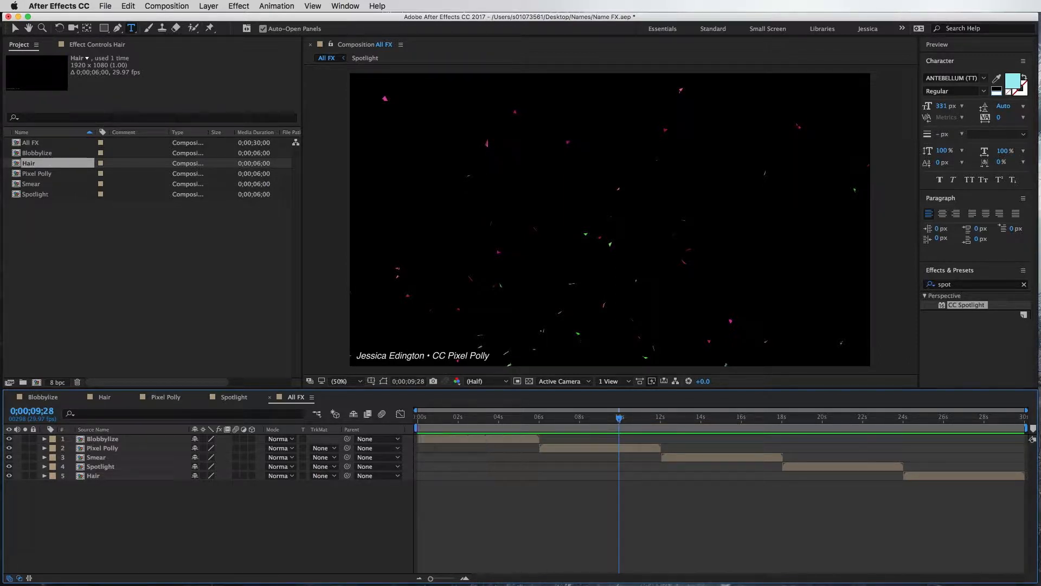
pyautogui.moveTo(1026, 428); pyautogui.dragTo(720, 429)
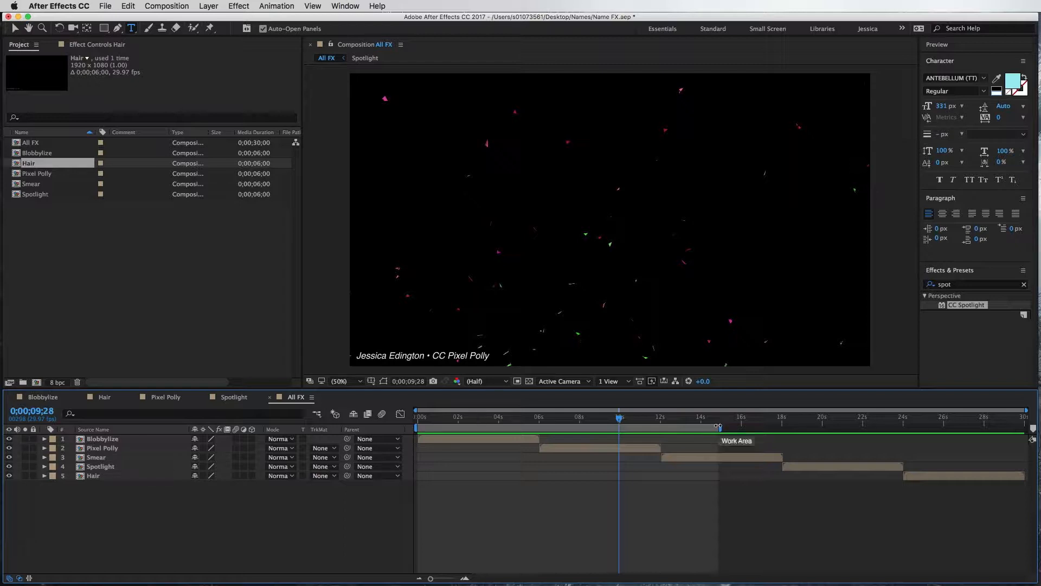
pyautogui.moveTo(716, 428); pyautogui.dragTo(1017, 435)
pyautogui.press('super+z')
pyautogui.moveTo(719, 429); pyautogui.dragTo(1024, 433)
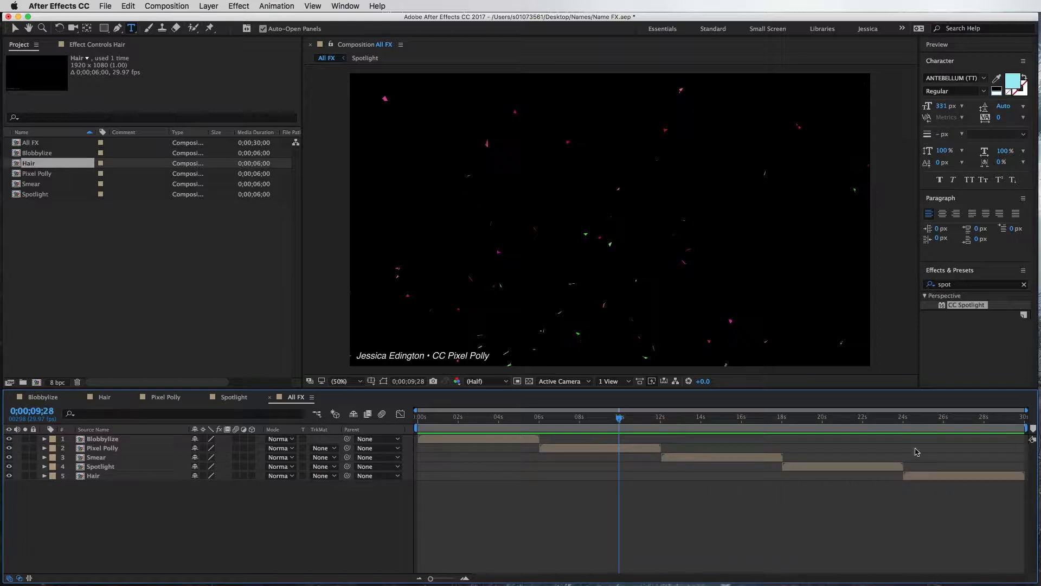
# Add the All FX composition to the render queue and remove the queued Spotlight item
pyautogui.click(107, 5)
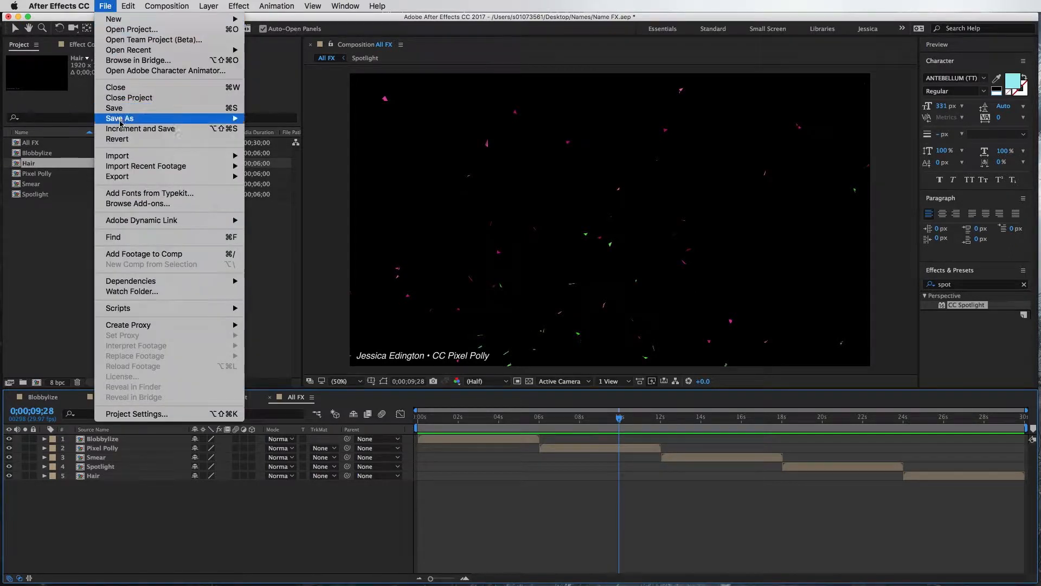
pyautogui.moveTo(137, 177)
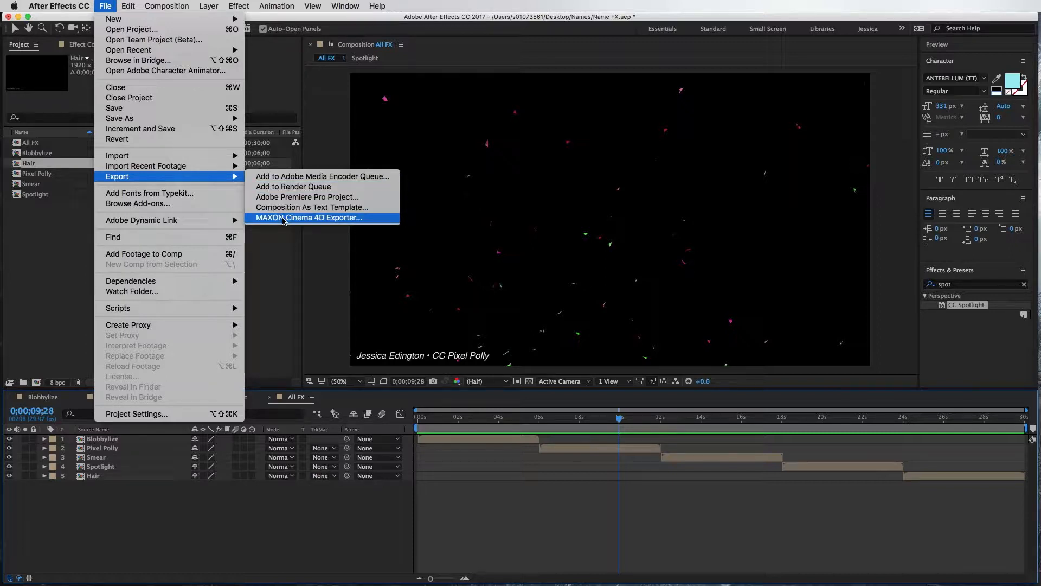
pyautogui.click(284, 187)
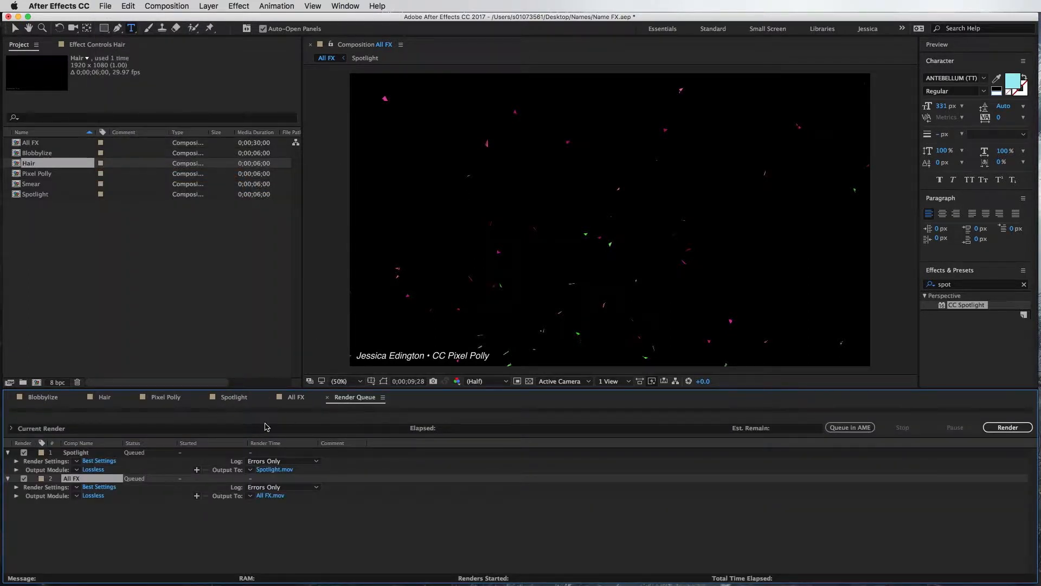
pyautogui.click(75, 453)
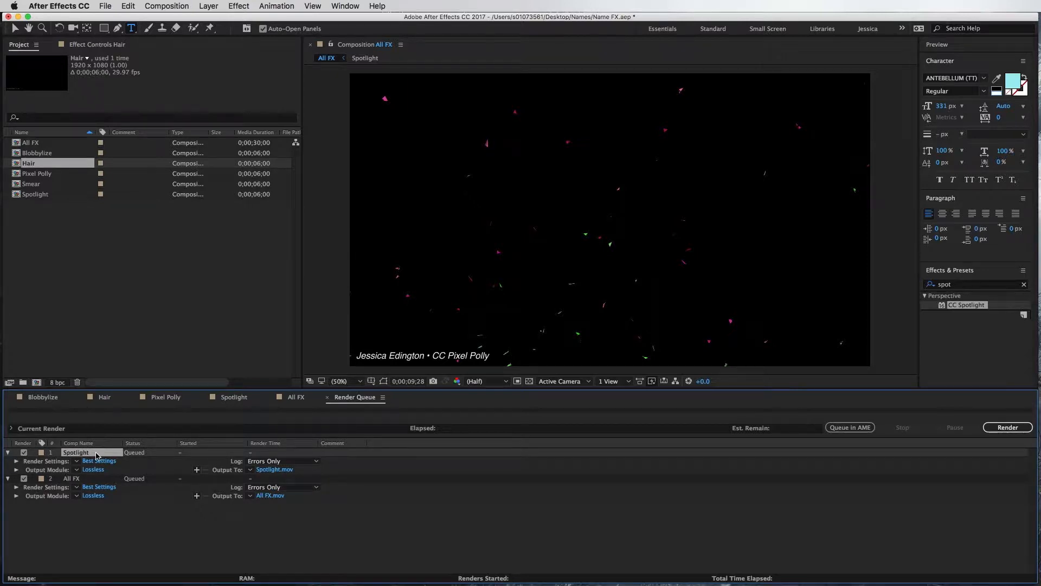
pyautogui.press('Delete')
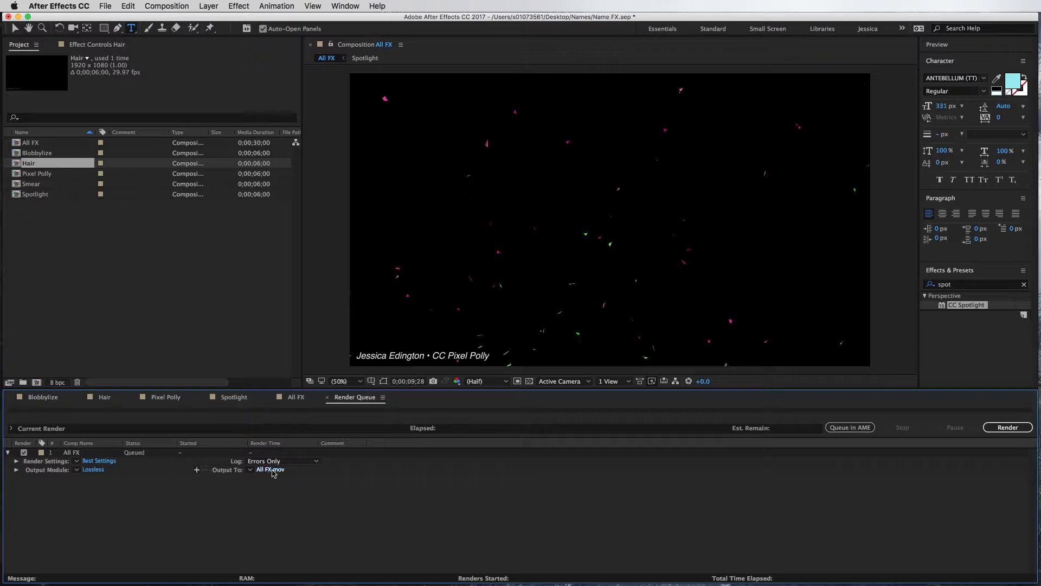
# Review the quality and resolution options in the All FX render settings, leaving the dialog without changes
pyautogui.click(102, 462)
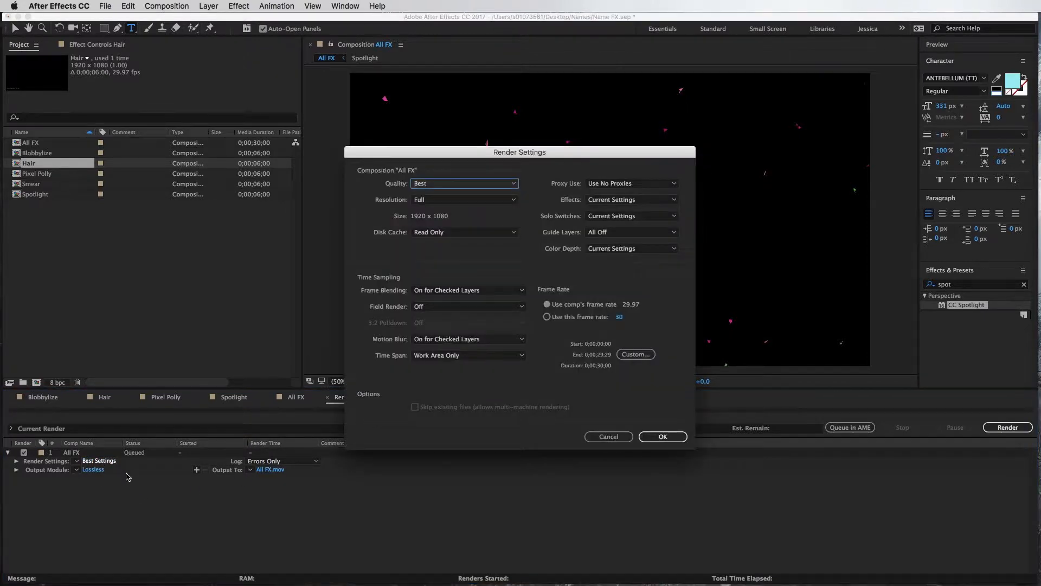
pyautogui.click(489, 185)
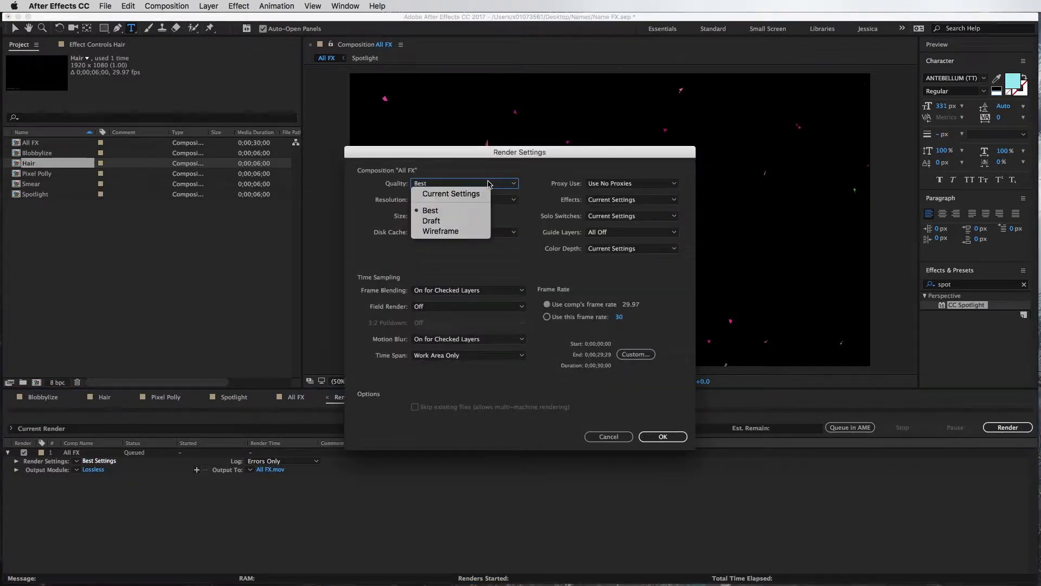
pyautogui.click(458, 252)
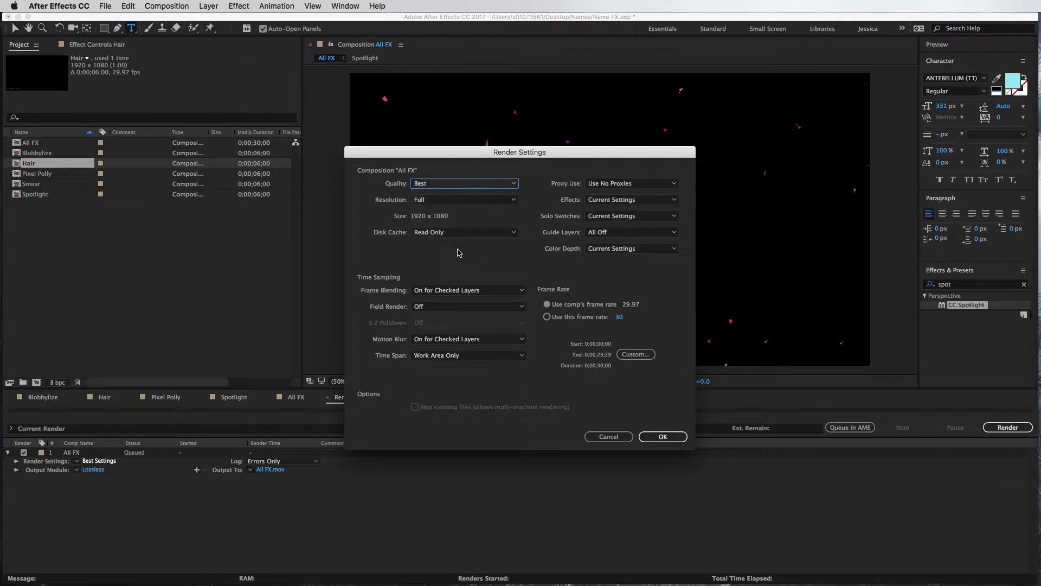
pyautogui.click(443, 202)
pyautogui.click(443, 202)
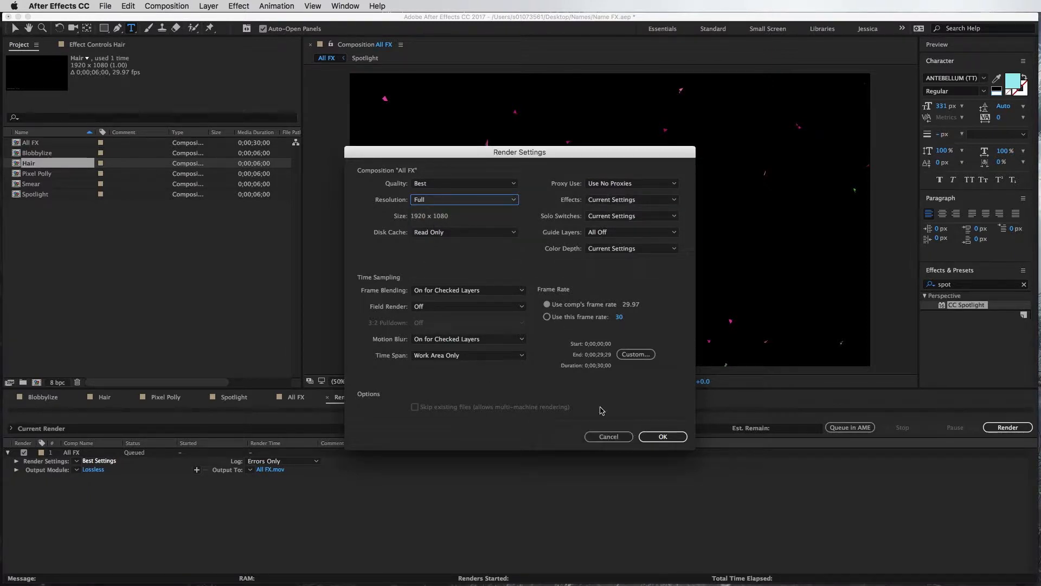
pyautogui.click(618, 436)
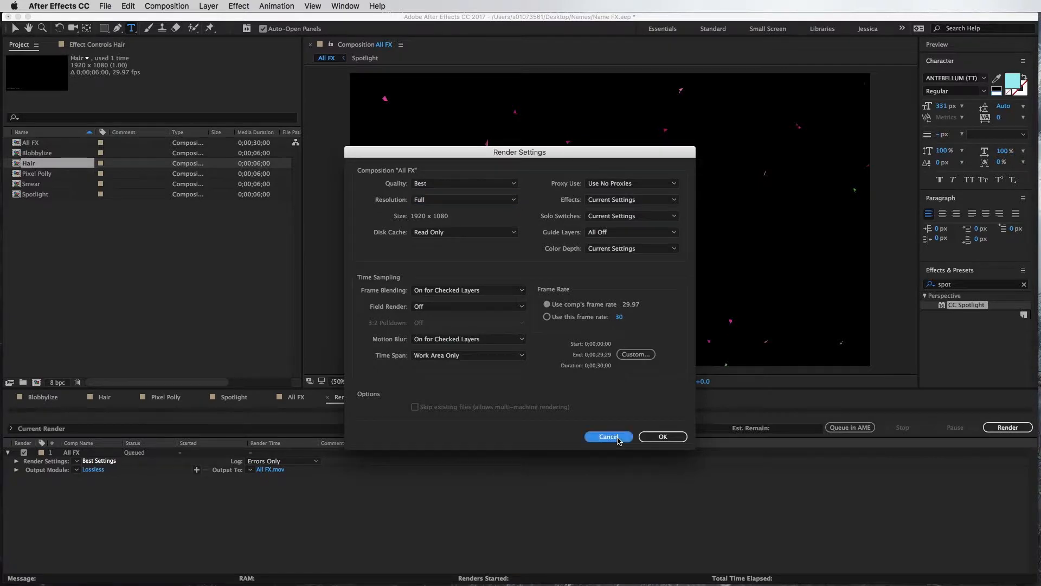
# Set the All FX output module to the QuickTime format with the H.264 video codec
pyautogui.click(94, 470)
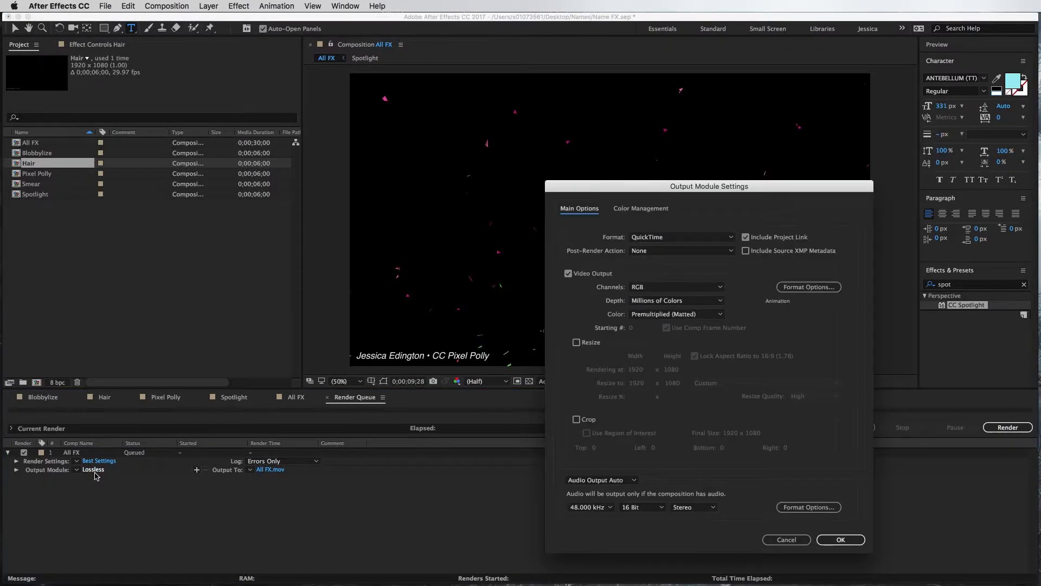
pyautogui.moveTo(650, 191); pyautogui.dragTo(392, 131)
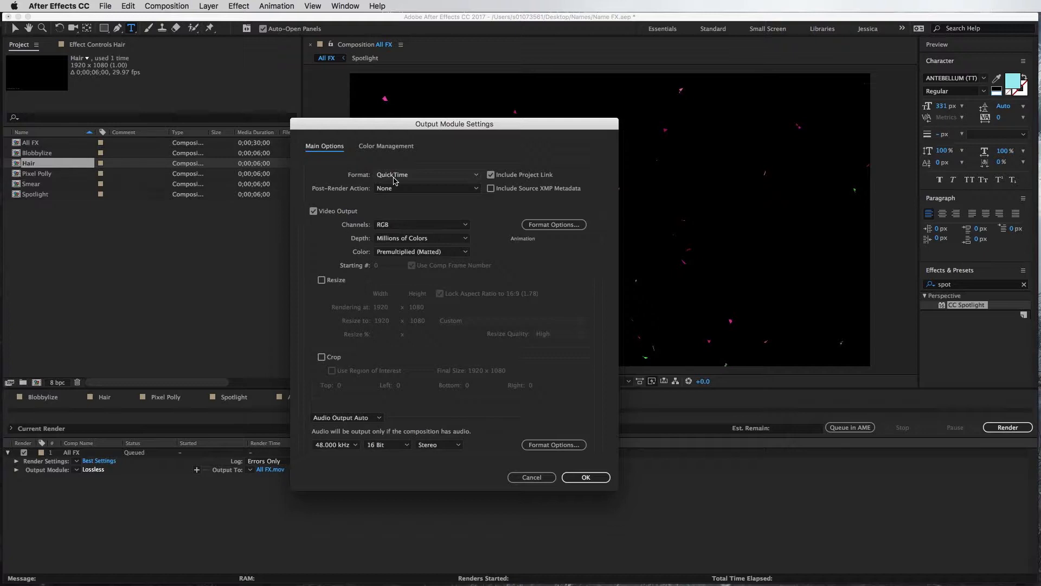
pyautogui.click(389, 178)
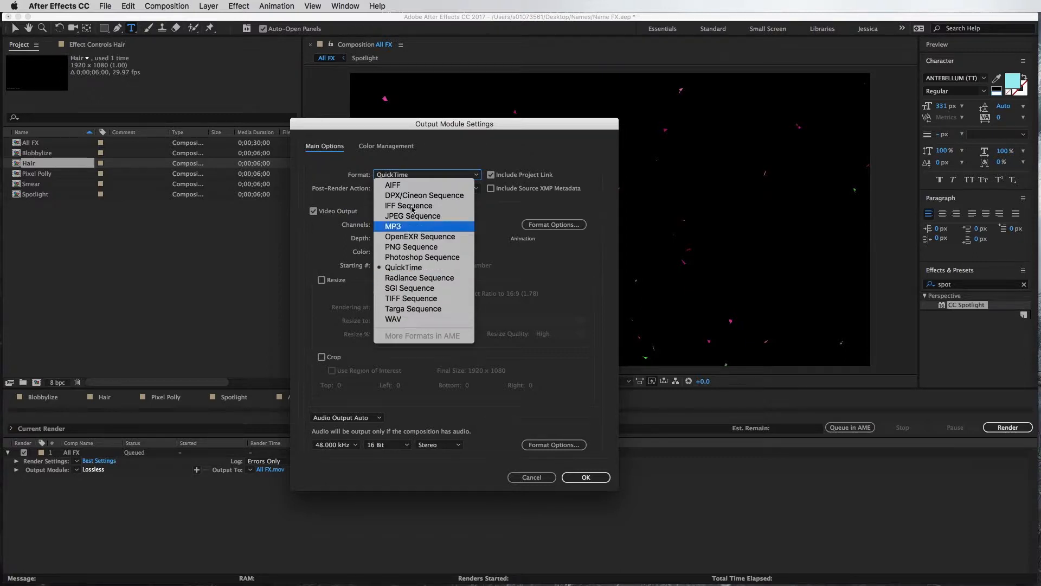
pyautogui.click(411, 268)
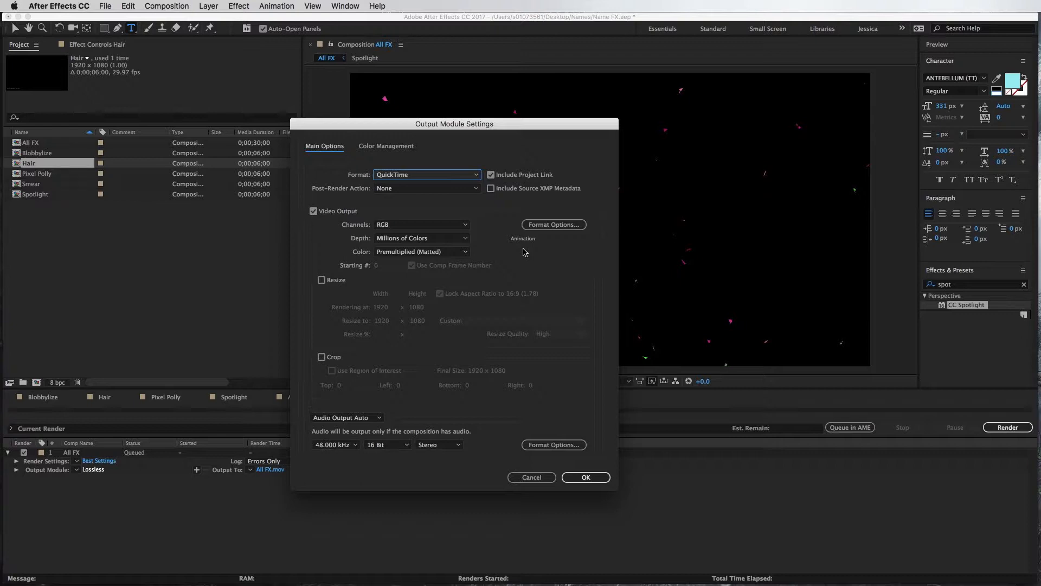
pyautogui.click(547, 225)
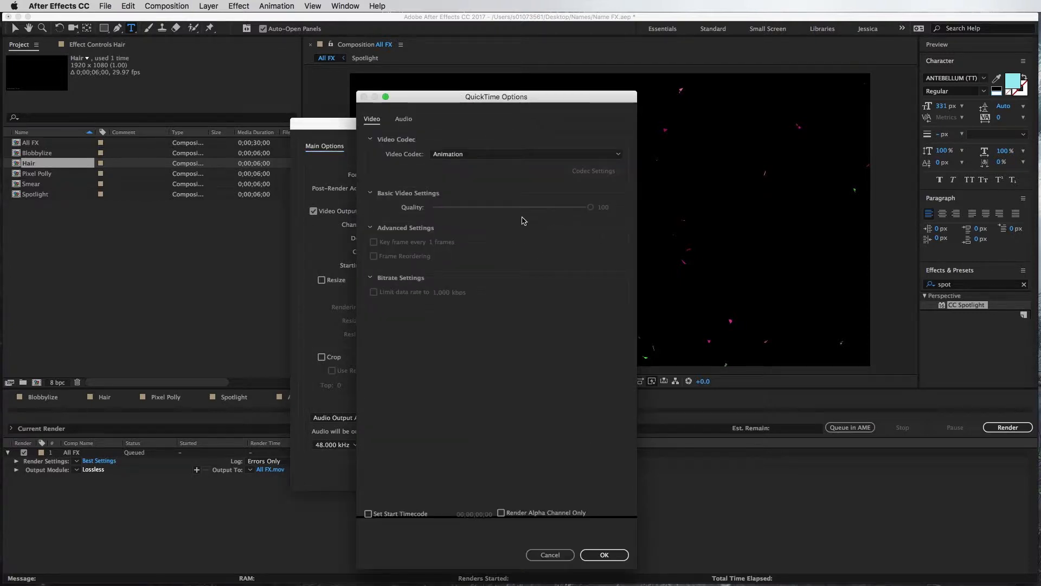
pyautogui.click(437, 154)
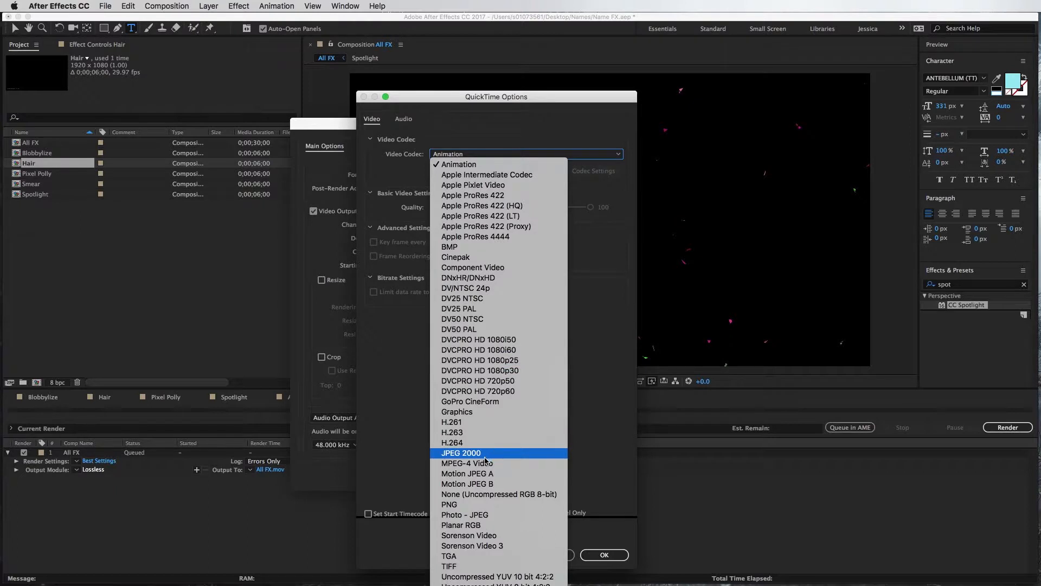
pyautogui.click(460, 444)
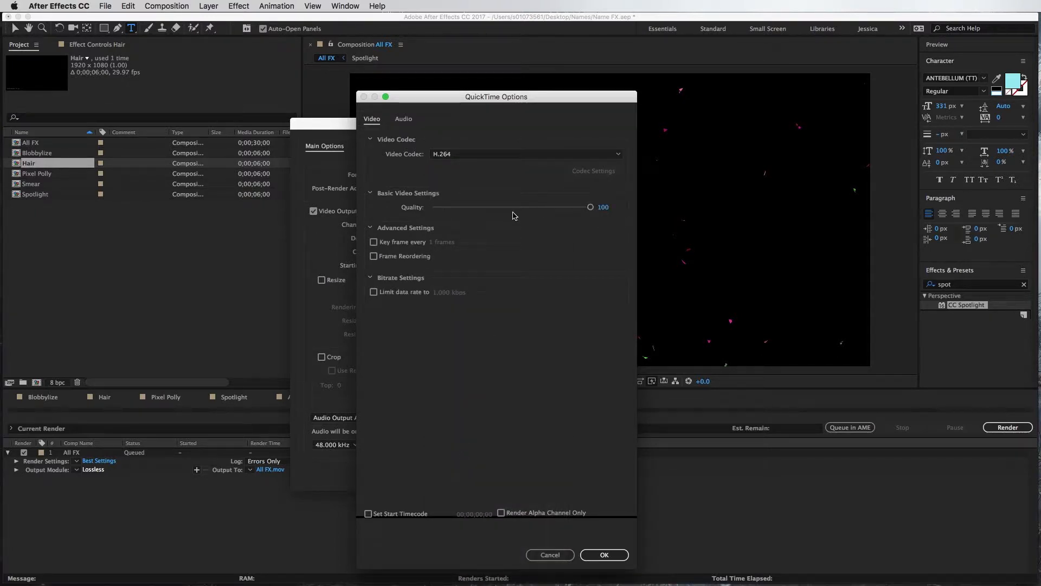
pyautogui.click(600, 557)
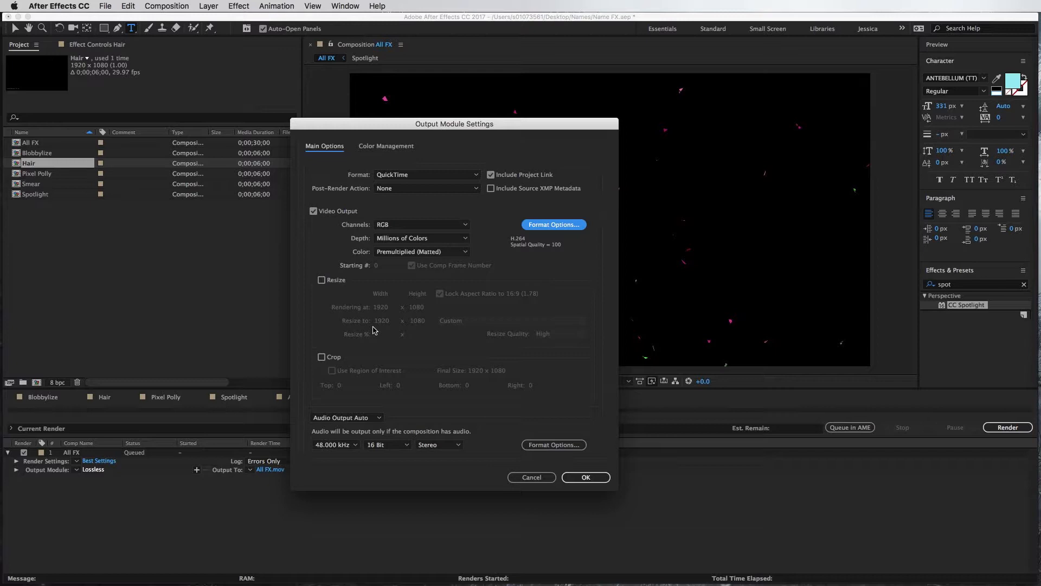
# Enable resizing in the output module and set the output size to 800 x 450 with the aspect ratio locked
pyautogui.click(321, 280)
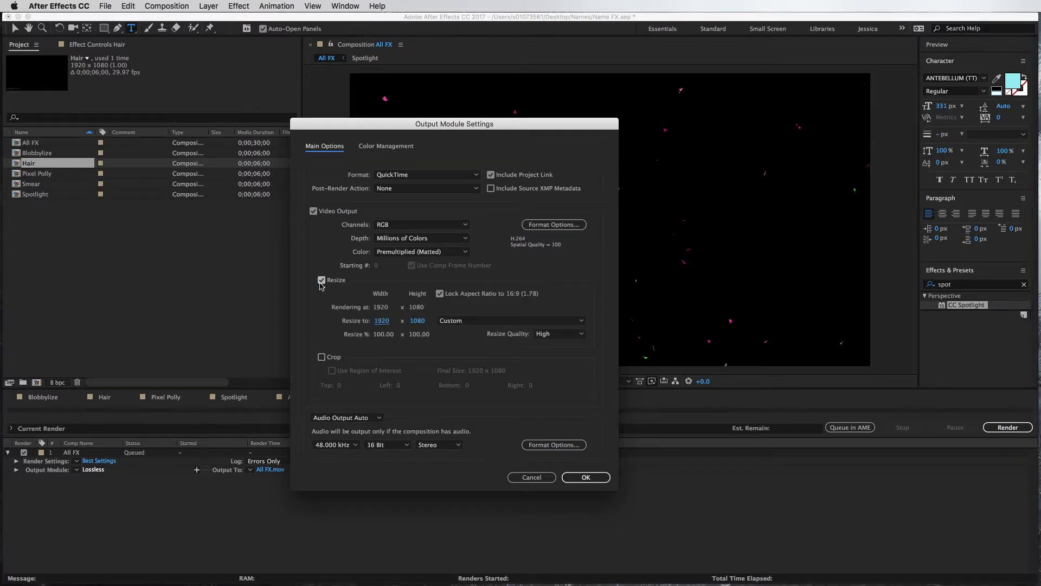
pyautogui.click(385, 320)
pyautogui.write('800')
pyautogui.press('Tab')
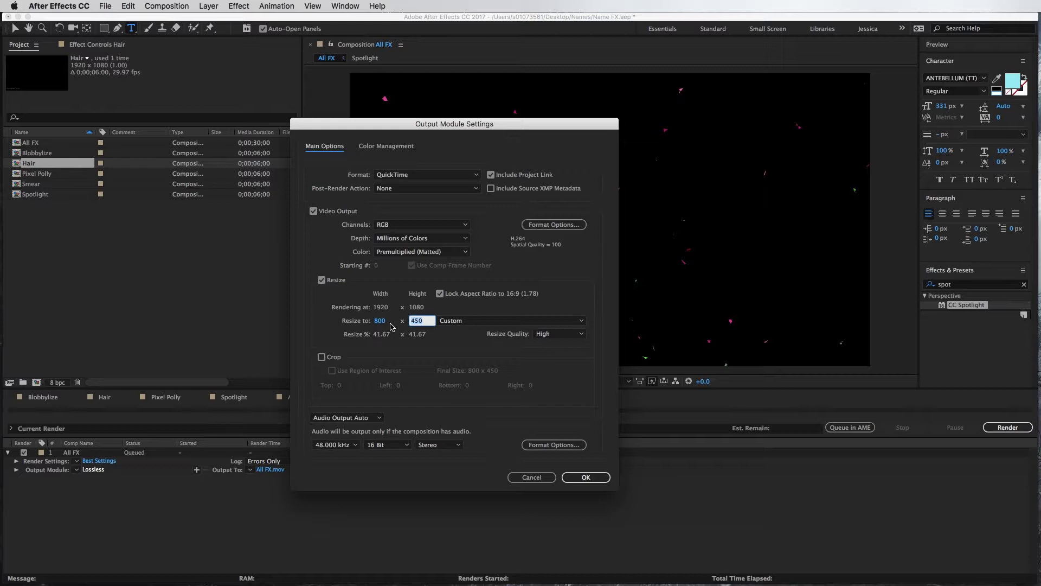
pyautogui.click(586, 477)
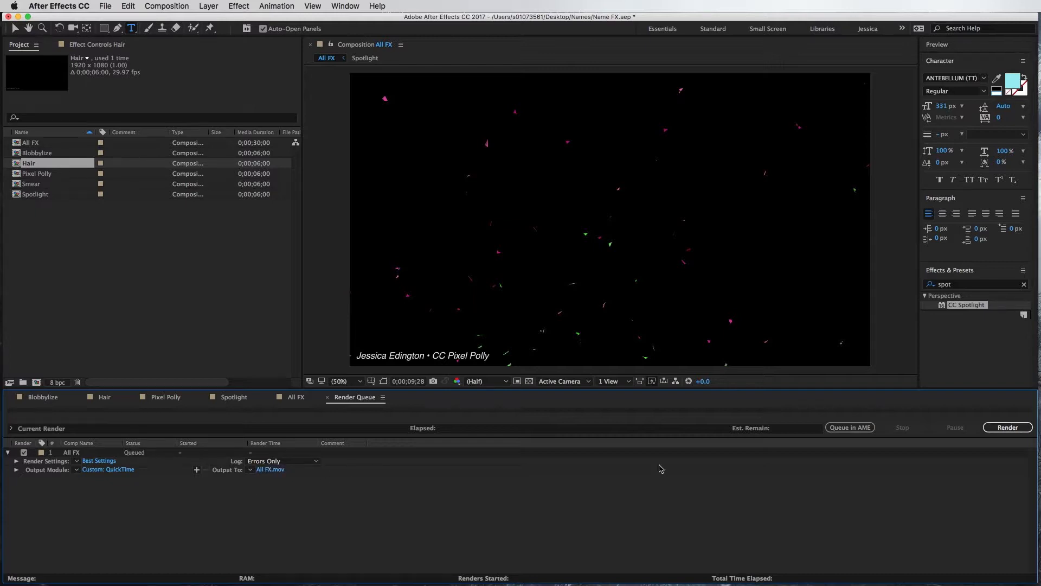
# Name the output movie with the author's surname followed by "Name FX", save it in the Names folder and start the render
pyautogui.click(272, 471)
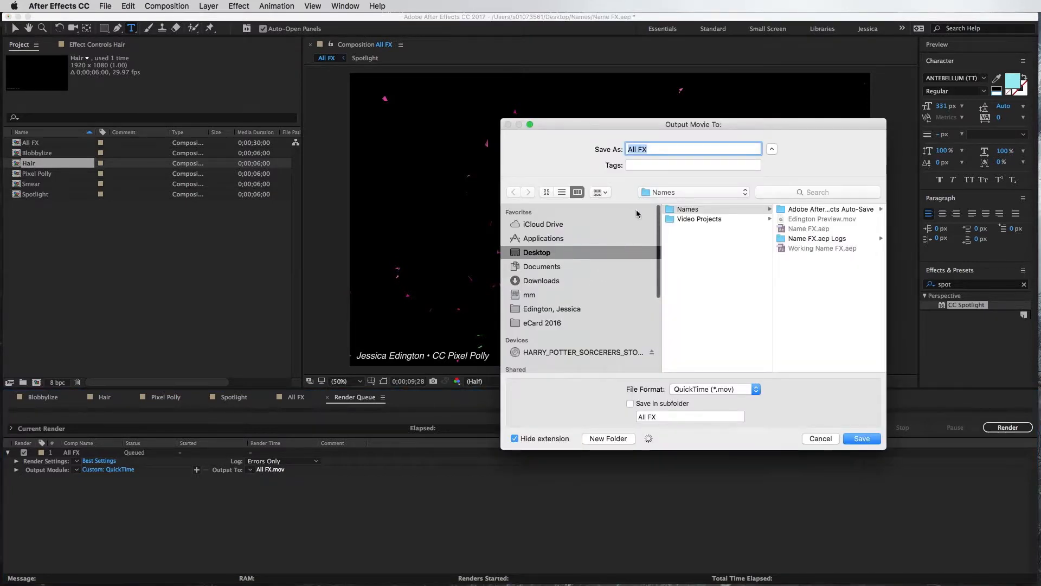
pyautogui.write('Edington ')
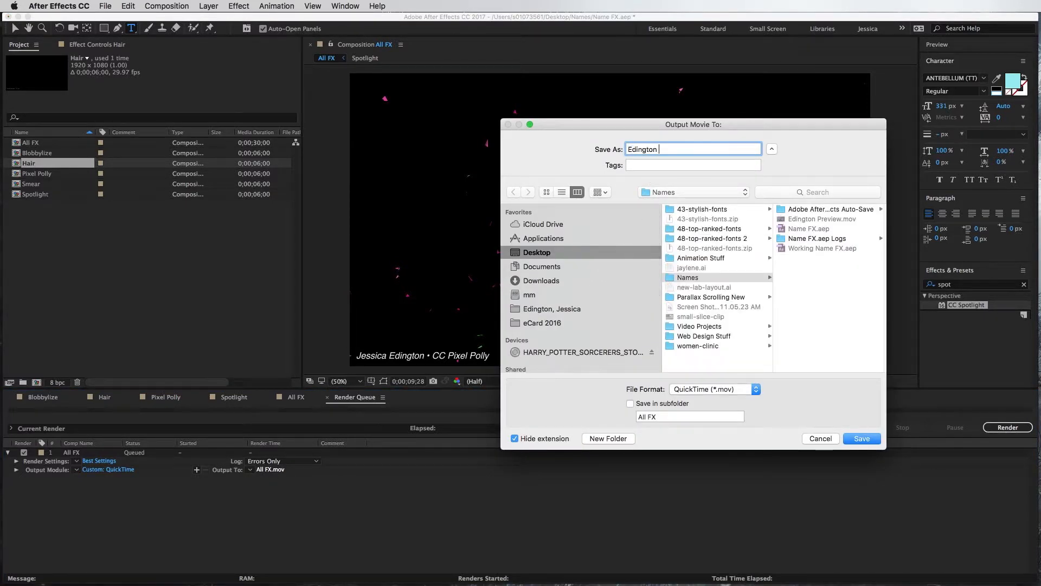
pyautogui.write('Name FX')
pyautogui.moveTo(693, 122); pyautogui.dragTo(463, 128)
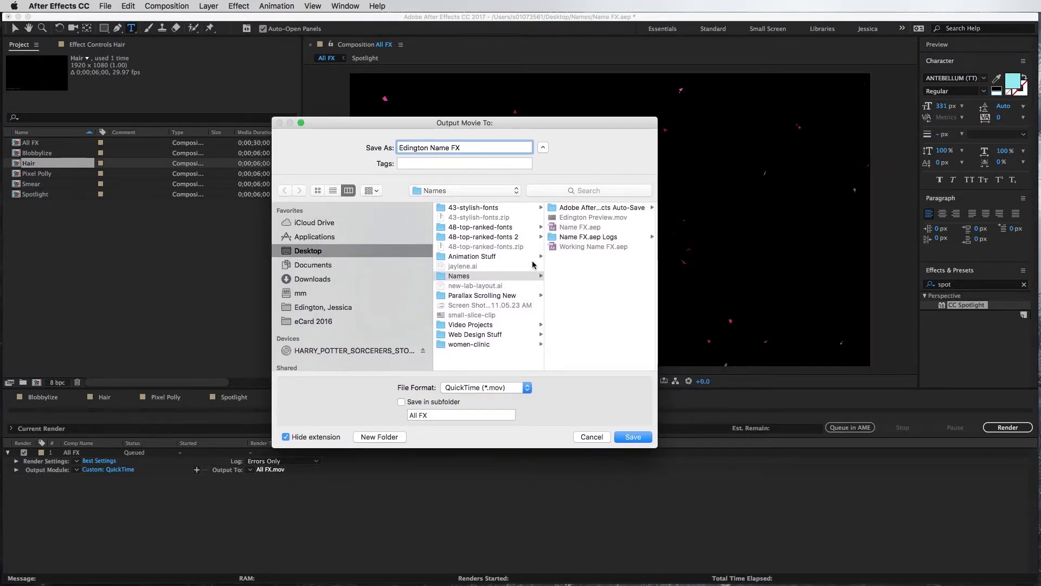
pyautogui.click(495, 277)
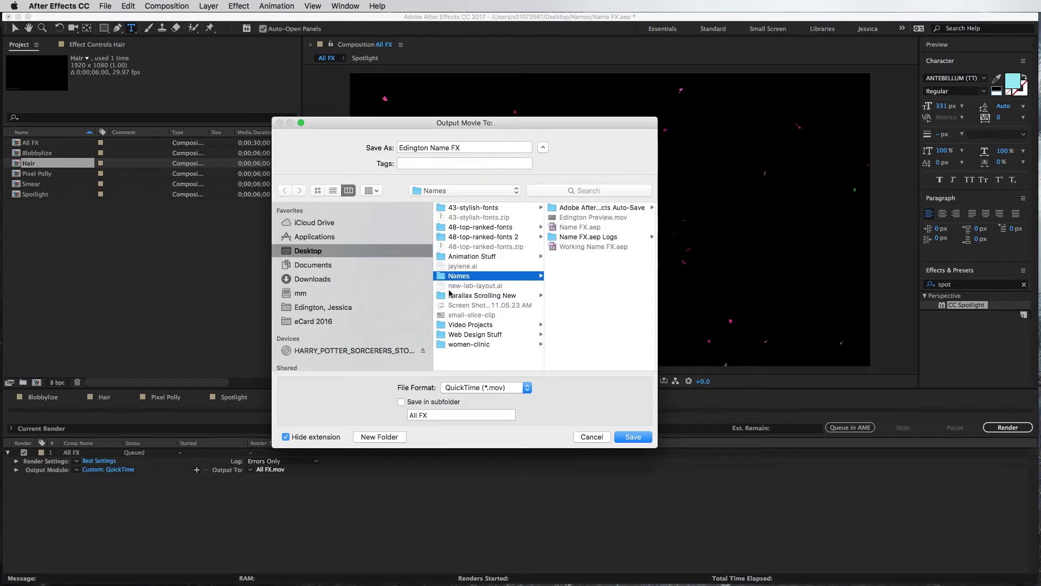
pyautogui.click(635, 436)
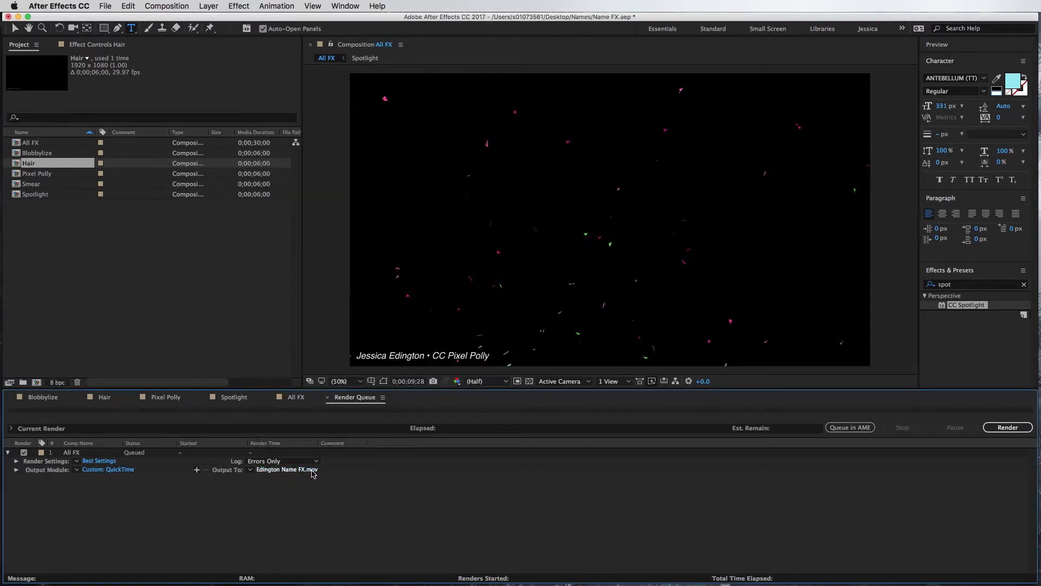
pyautogui.click(1007, 433)
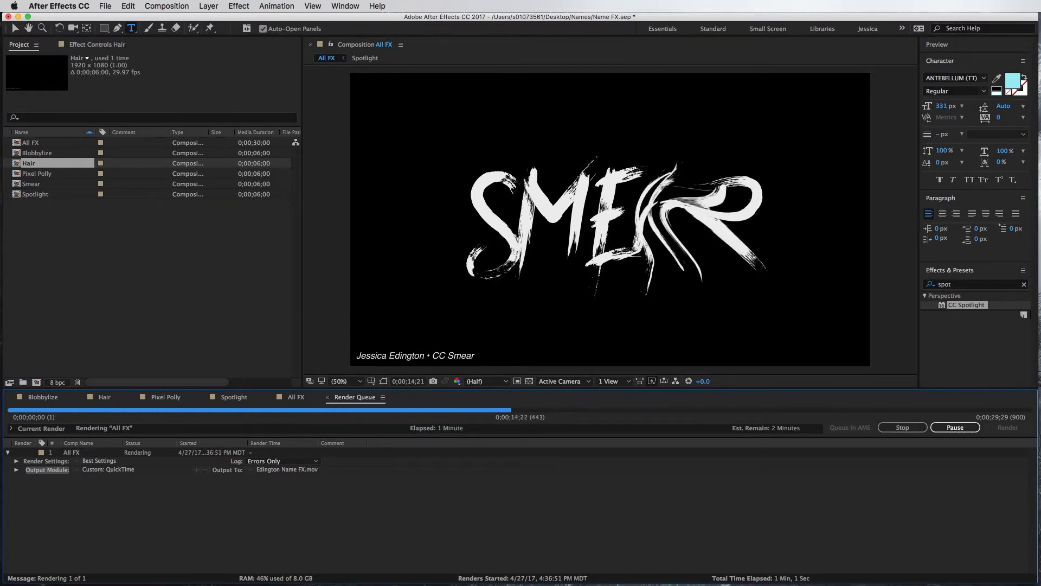
# Switch to Finder and examine the files in the Names folder in list view, moving the window clear of the composition preview
pyautogui.press('super+Tab')
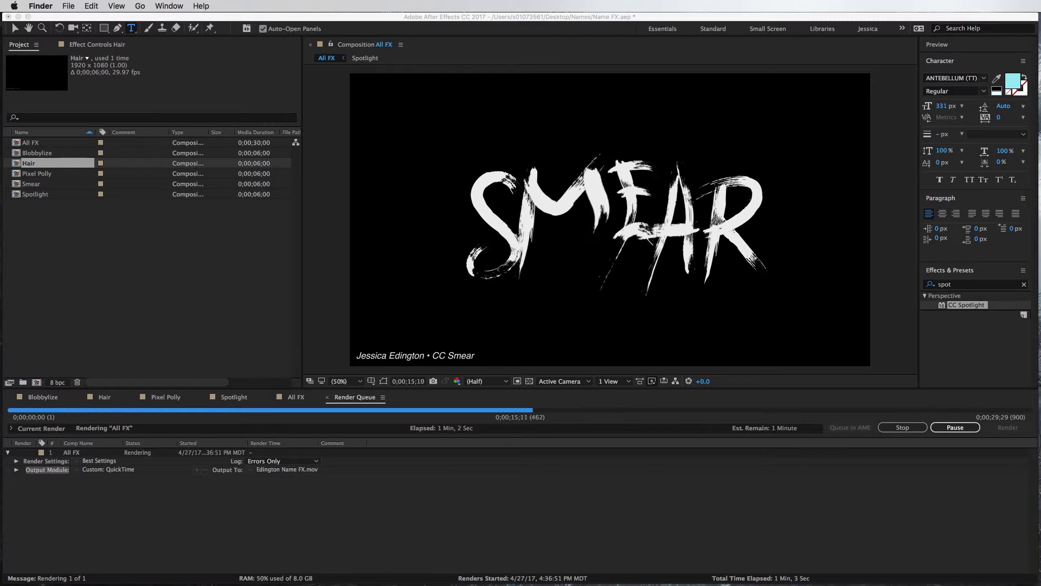
pyautogui.press('super+n')
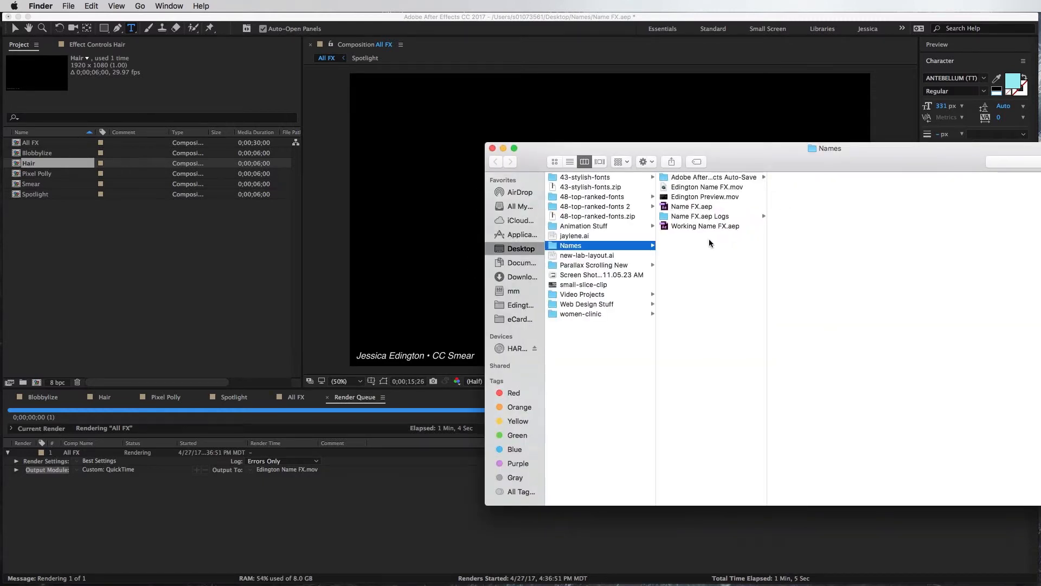
pyautogui.moveTo(768, 155); pyautogui.dragTo(484, 135)
pyautogui.click(285, 143)
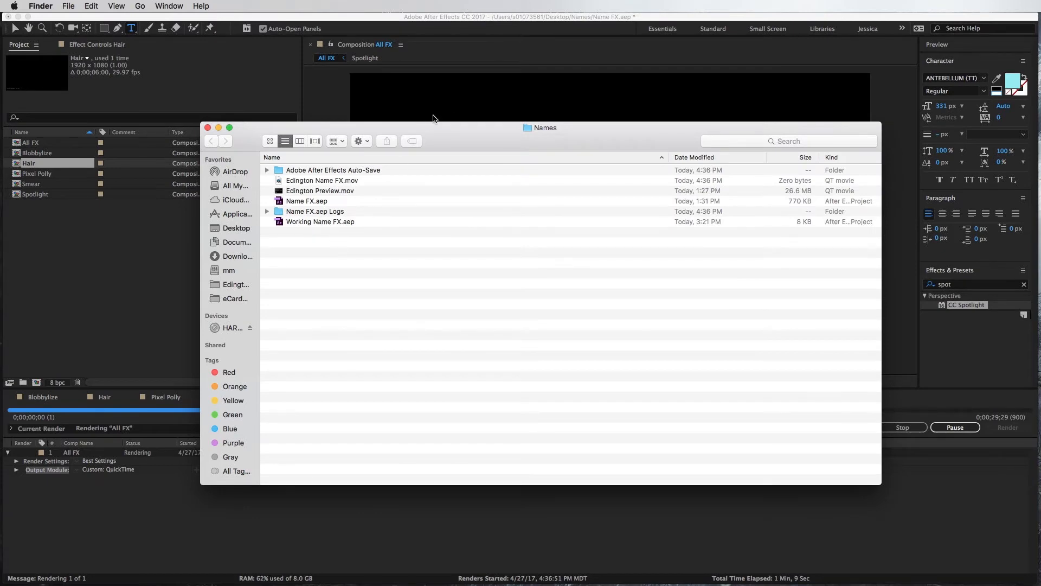
pyautogui.click(311, 193)
pyautogui.click(315, 241)
pyautogui.moveTo(456, 129); pyautogui.dragTo(461, 188)
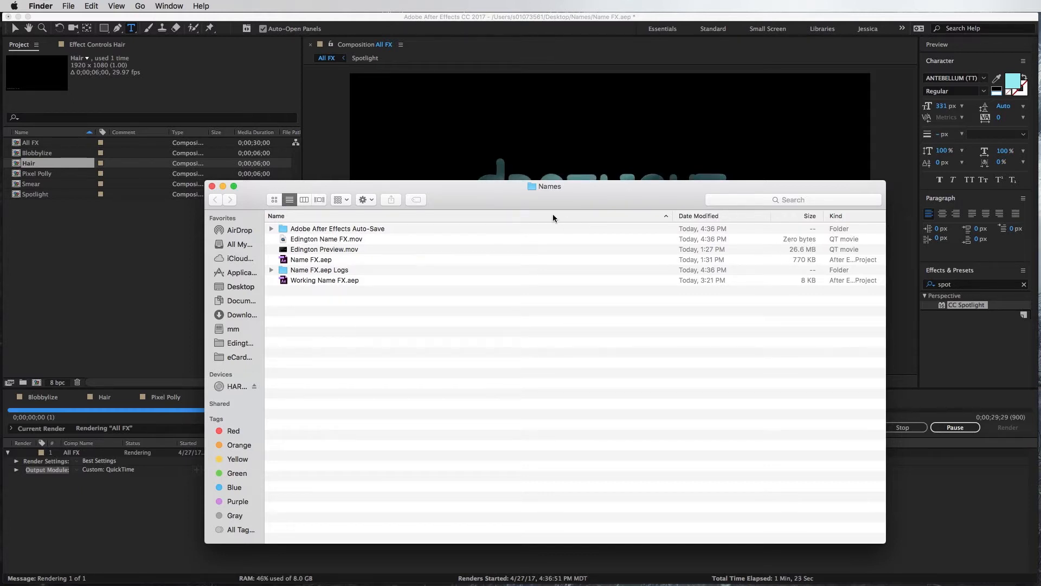
pyautogui.moveTo(571, 194); pyautogui.dragTo(557, 250)
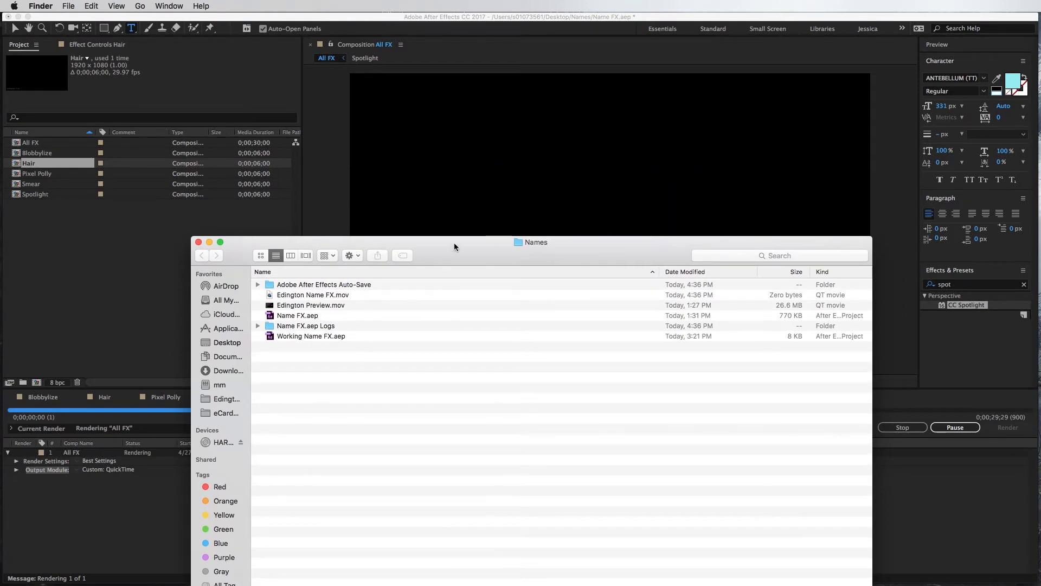
# Show the Names folder in Cover Flow view, preview the earlier Preview movie and the Name FX movie, and return to After Effects
pyautogui.moveTo(454, 243); pyautogui.dragTo(491, 416)
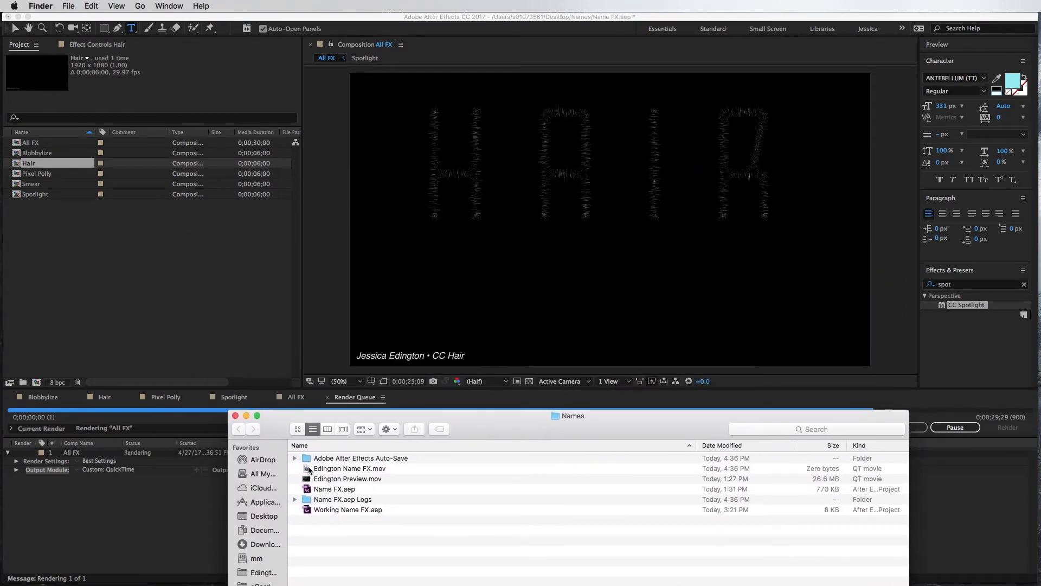
pyautogui.moveTo(423, 431); pyautogui.dragTo(450, 351)
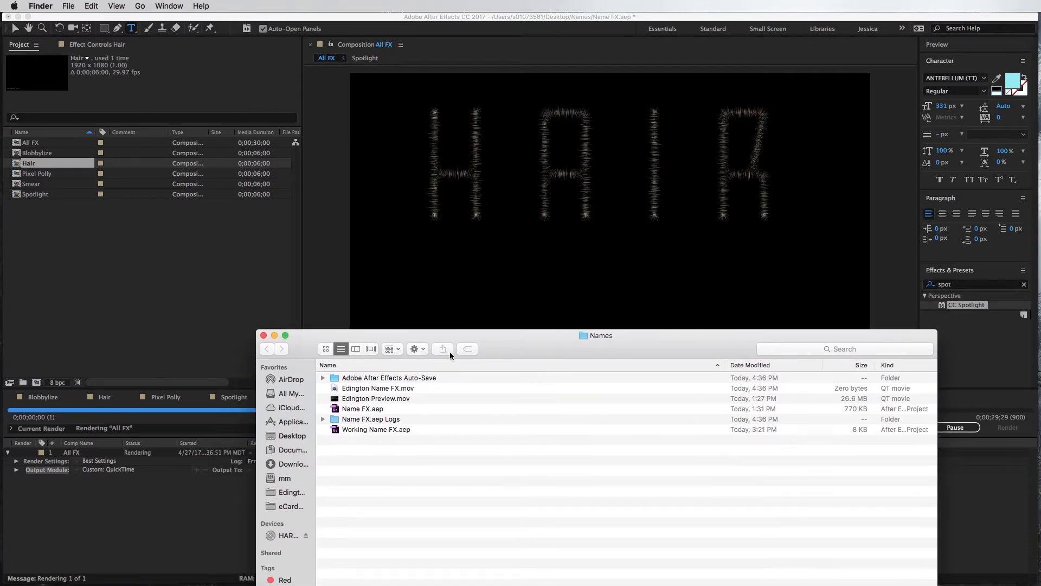
pyautogui.click(416, 350)
pyautogui.click(416, 350)
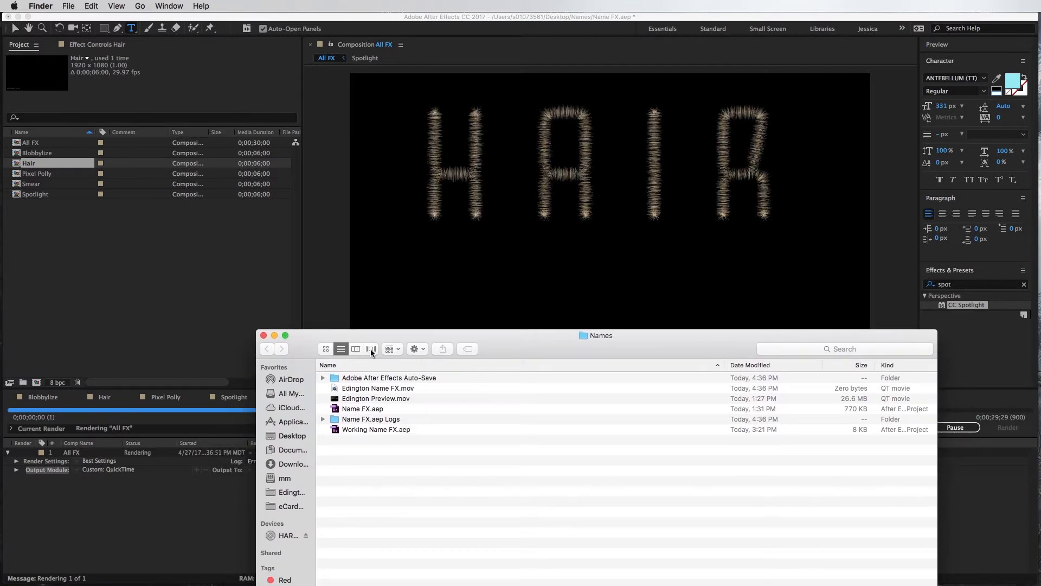
pyautogui.click(371, 349)
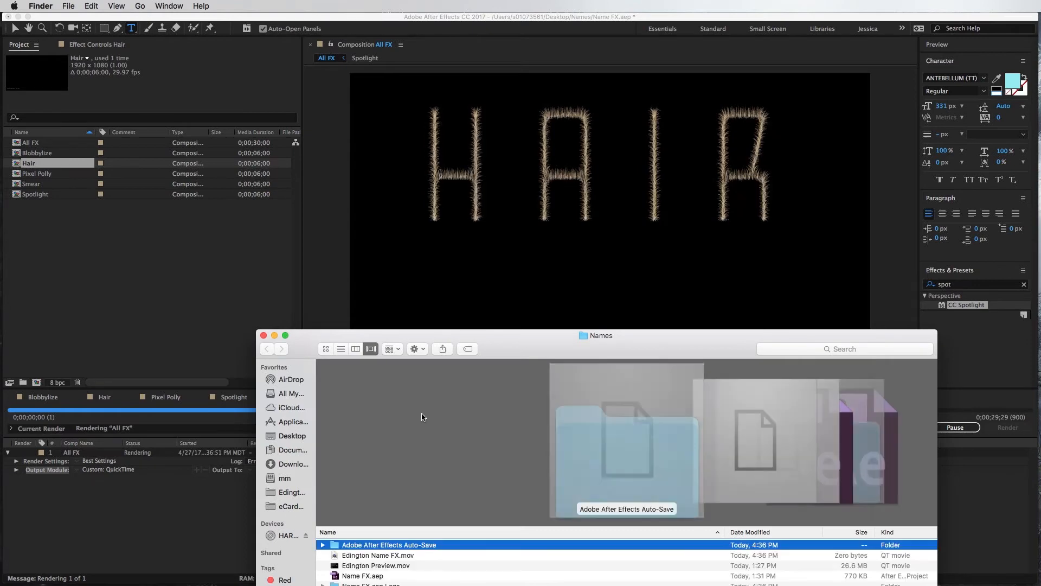
pyautogui.click(377, 566)
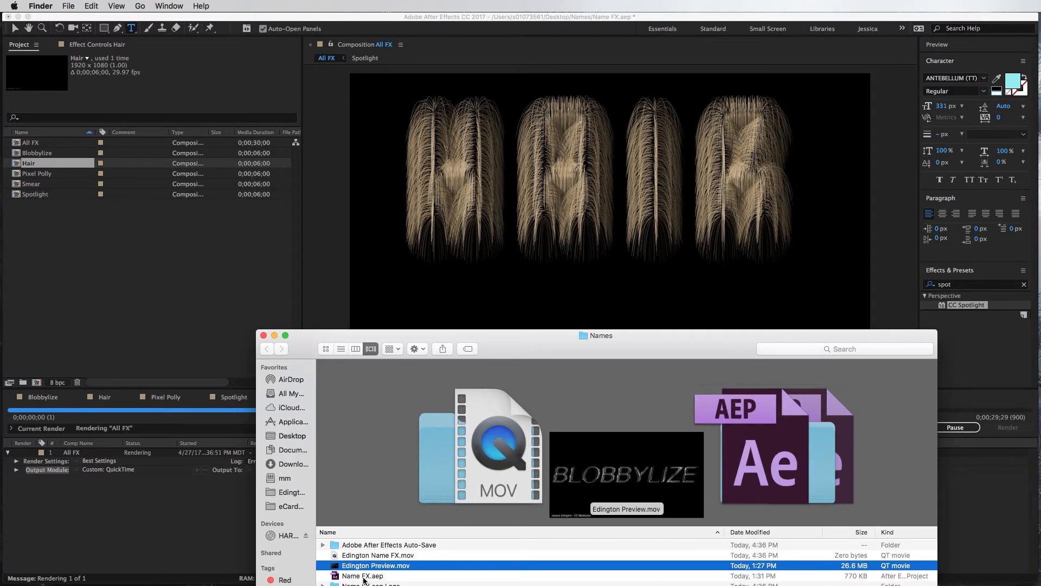
pyautogui.click(369, 555)
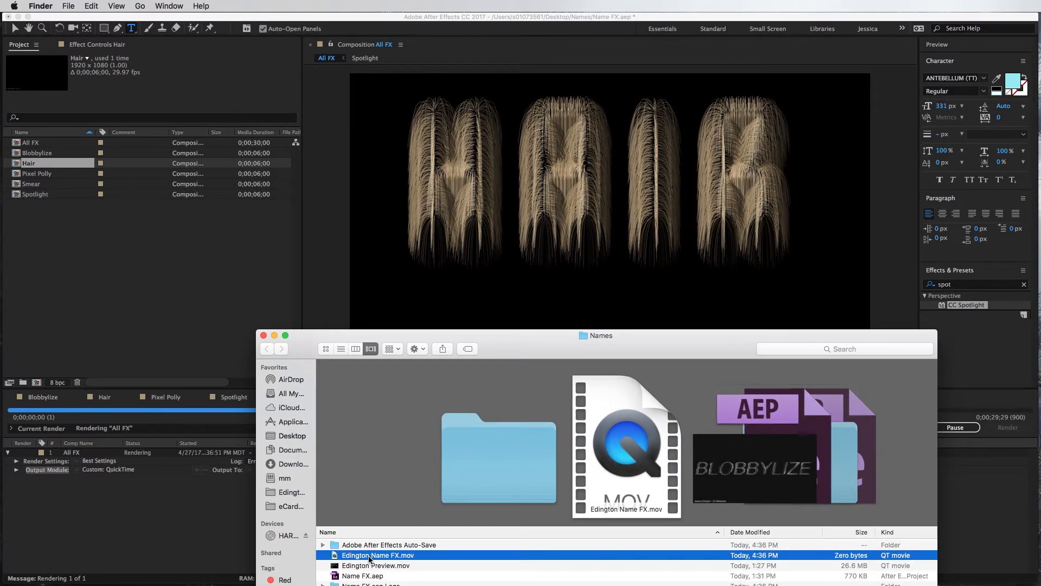
pyautogui.click(965, 345)
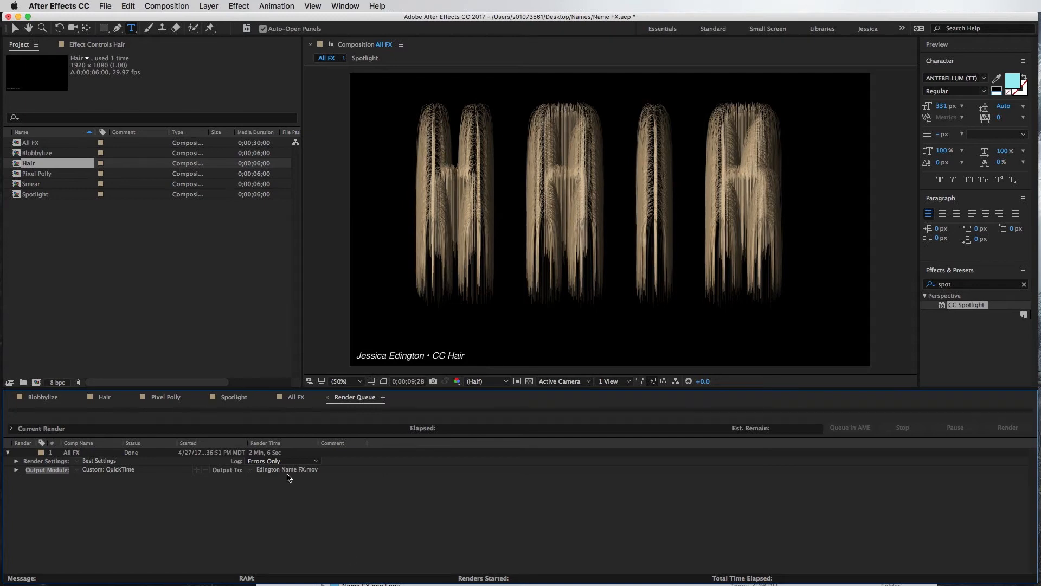
# Switch to Finder, play part of the rendered Name FX movie in QuickTime Player, then close it and return to After Effects
pyautogui.click(570, 585)
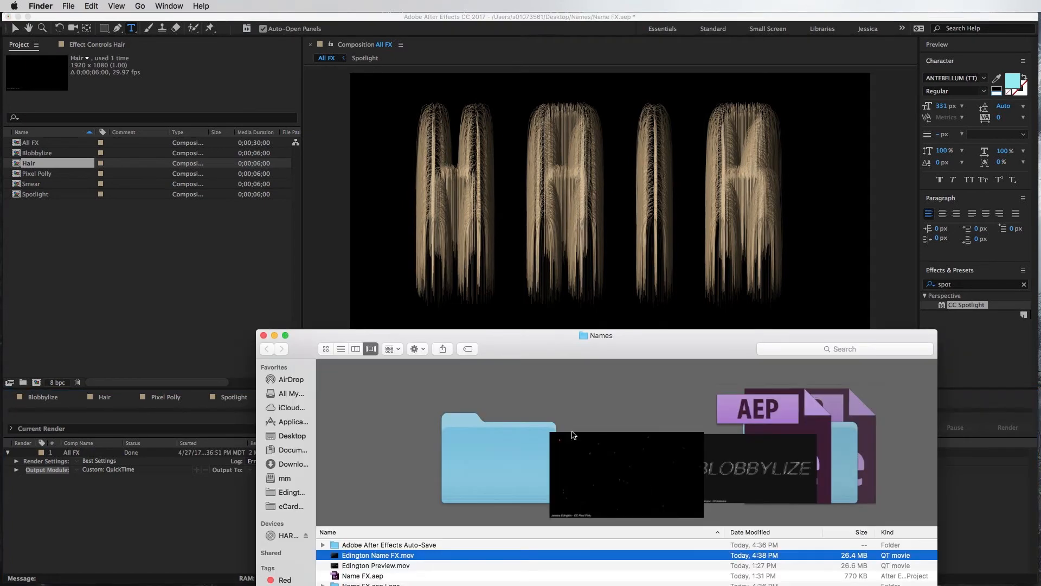
pyautogui.moveTo(601, 353); pyautogui.dragTo(600, 259)
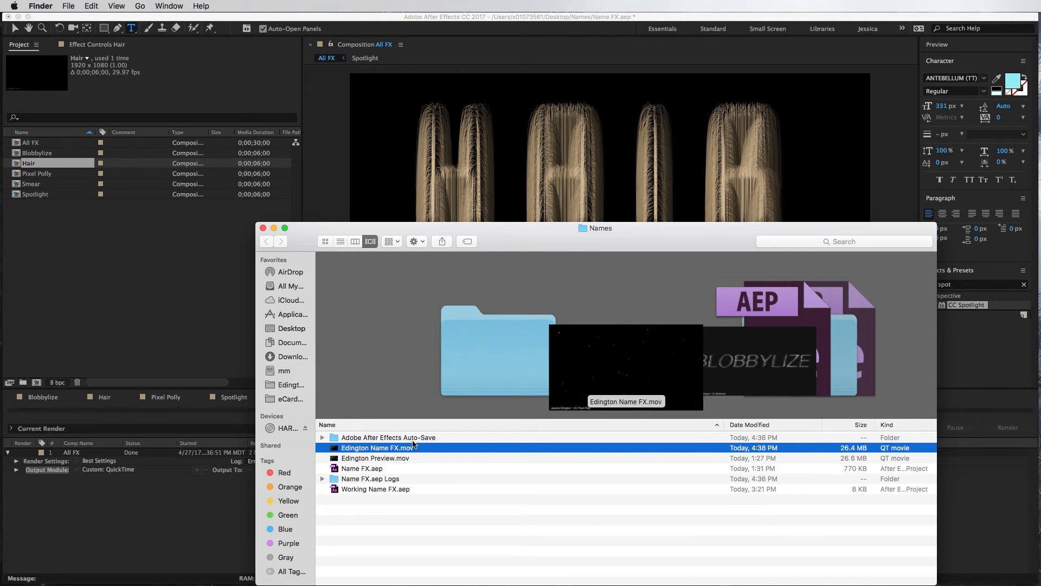
pyautogui.doubleClick(386, 450)
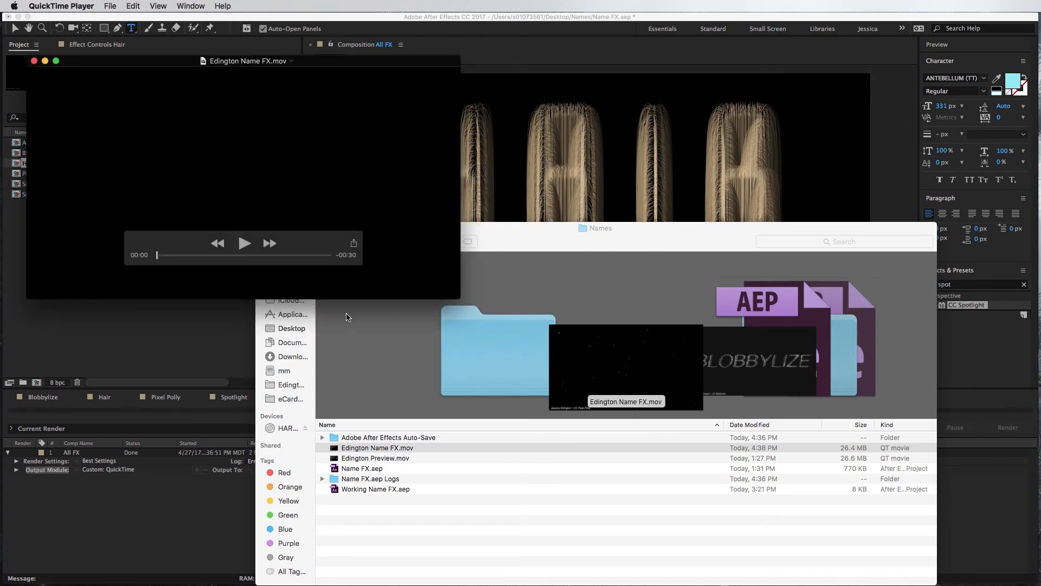
pyautogui.click(244, 243)
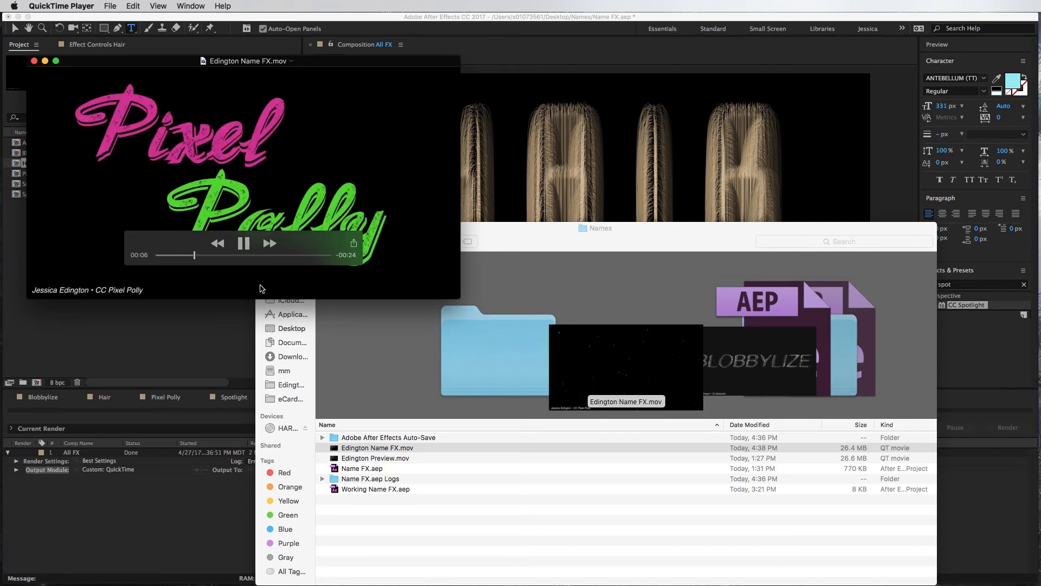
pyautogui.click(243, 243)
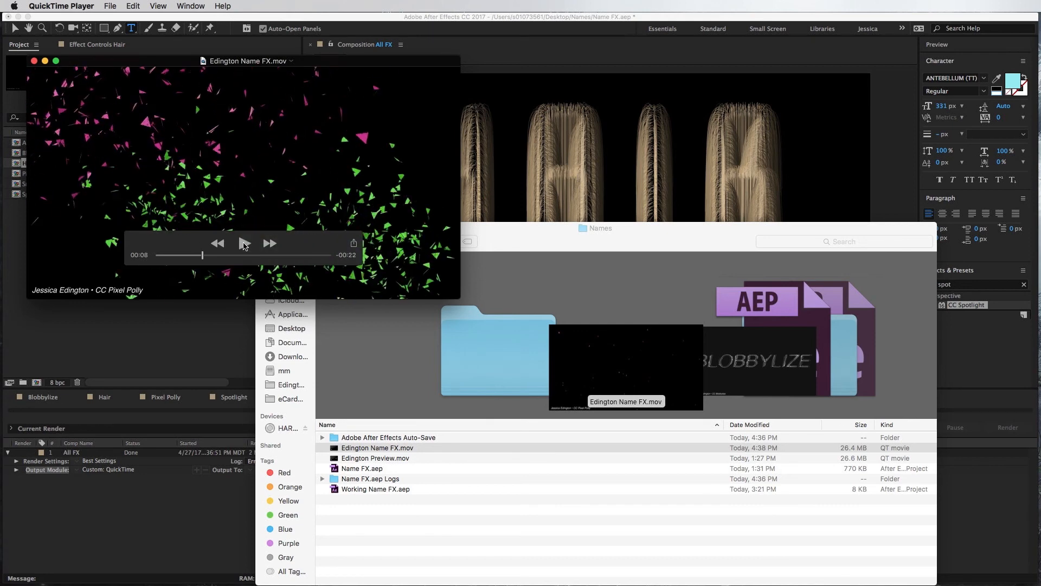
pyautogui.click(34, 62)
pyautogui.click(225, 264)
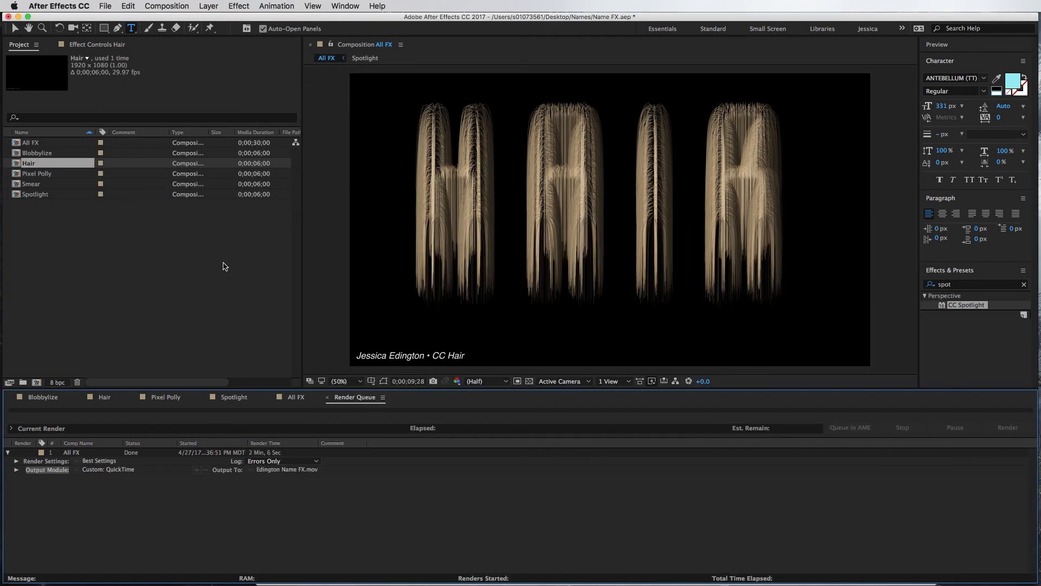